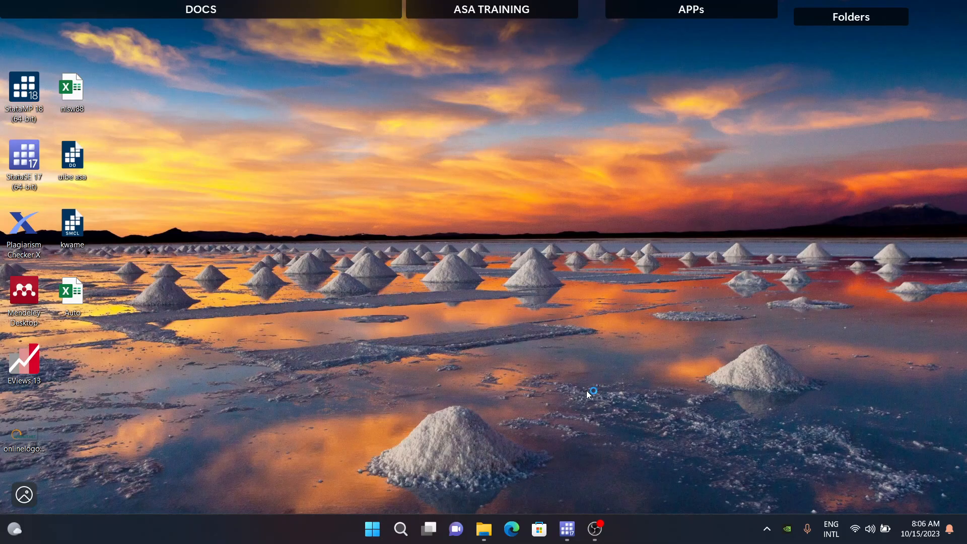
Switch to Stata/SE 17.0, widen the Results area by narrowing the Variables pane, and make the Command window slightly taller.
left_click(568, 535)
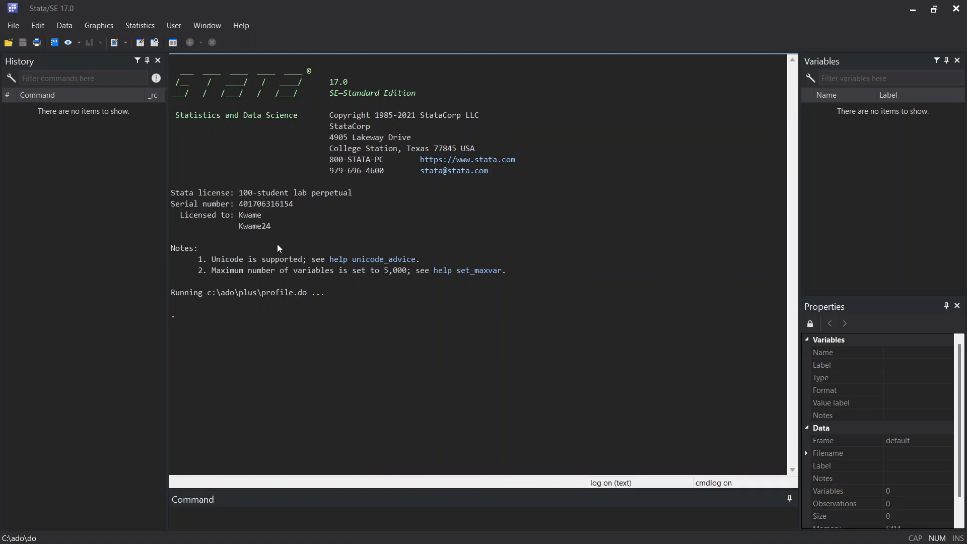
left_click(306, 518)
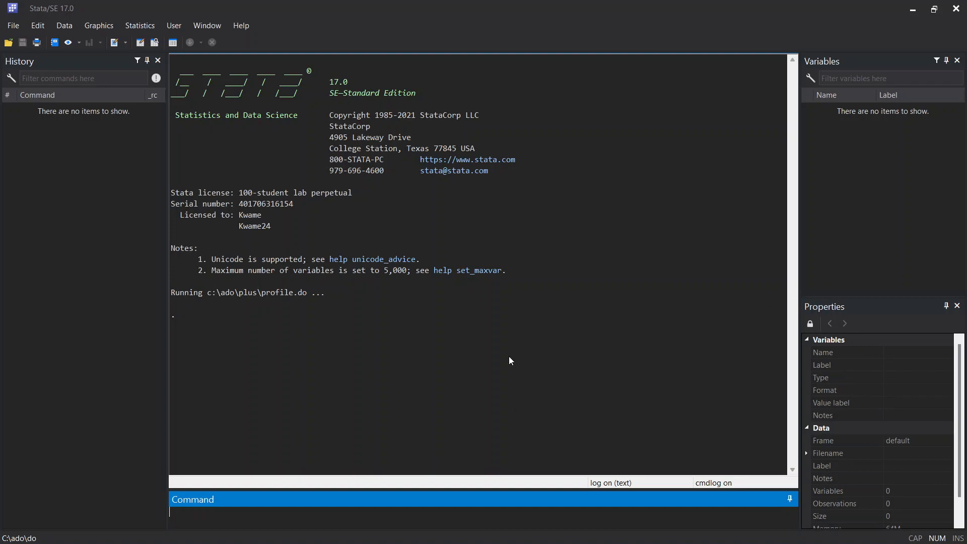
left_click_drag(801, 190, 823, 216)
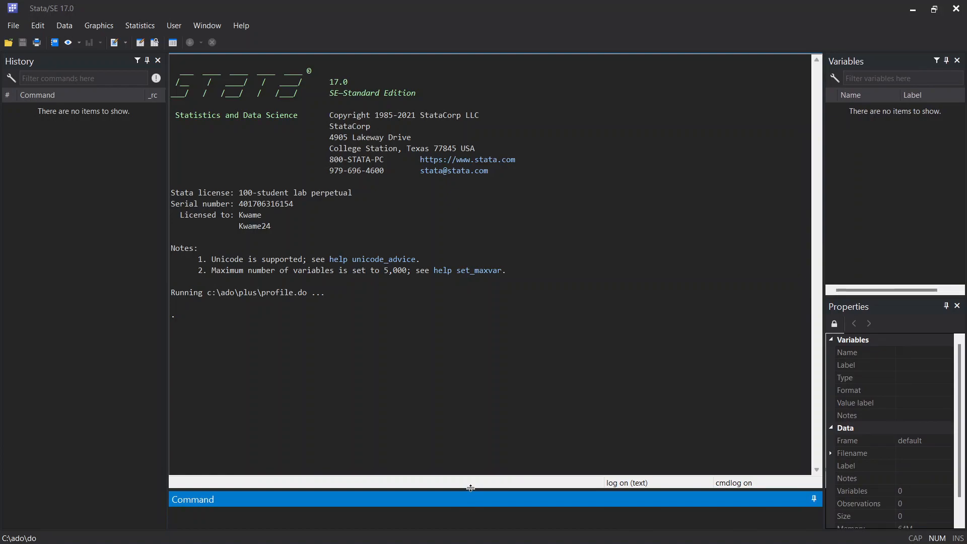
mouse_move(471, 487)
left_mouse_down()
mouse_move(486, 456)
mouse_move(488, 403)
mouse_move(486, 484)
left_mouse_up()
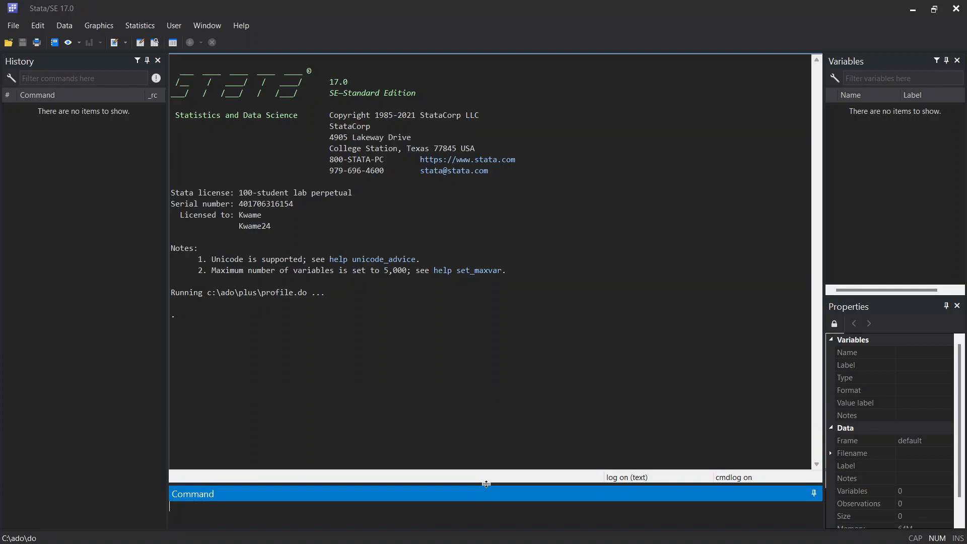
Search the help resources for "regress" in a new Viewer window, and close the Viewer.
left_click(206, 24)
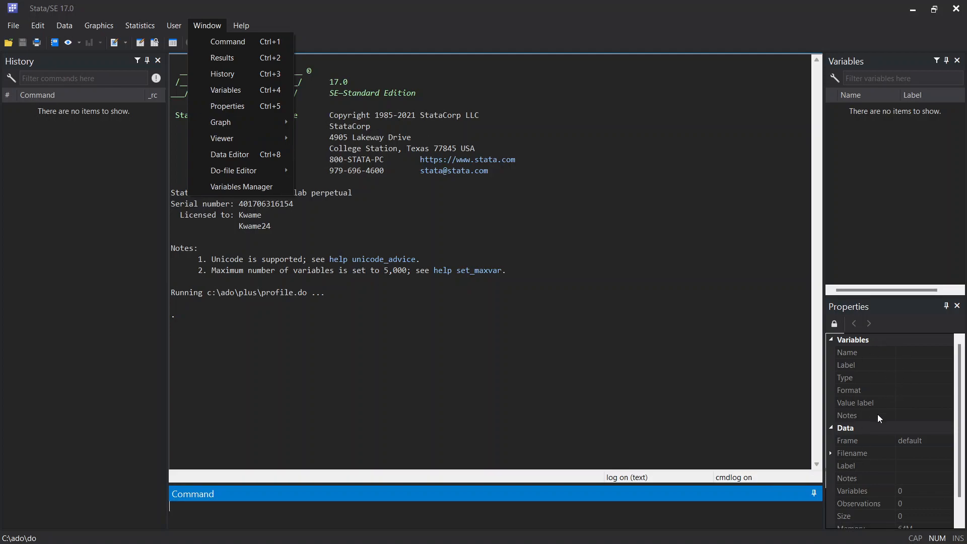
mouse_move(259, 126)
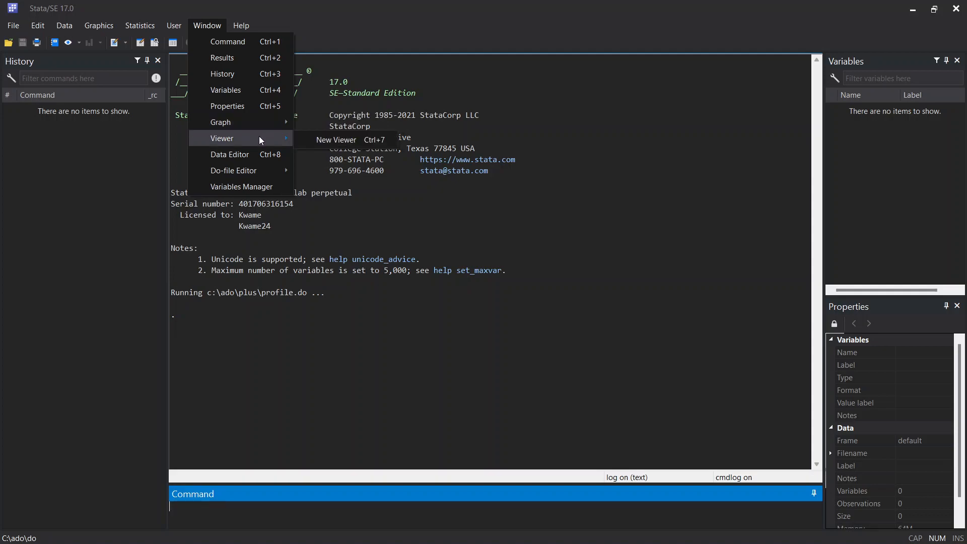
left_click(352, 141)
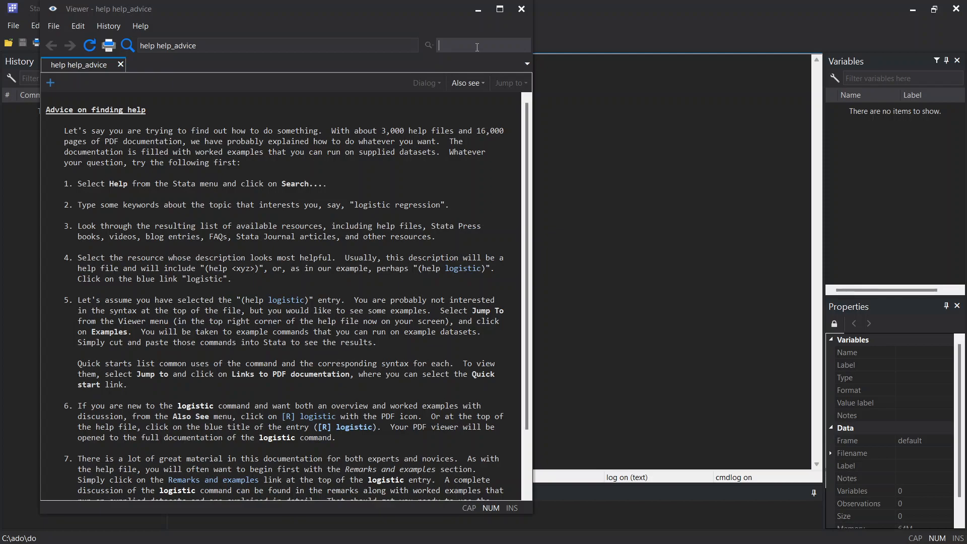
type("r")
key("BackSpace")
type("regress")
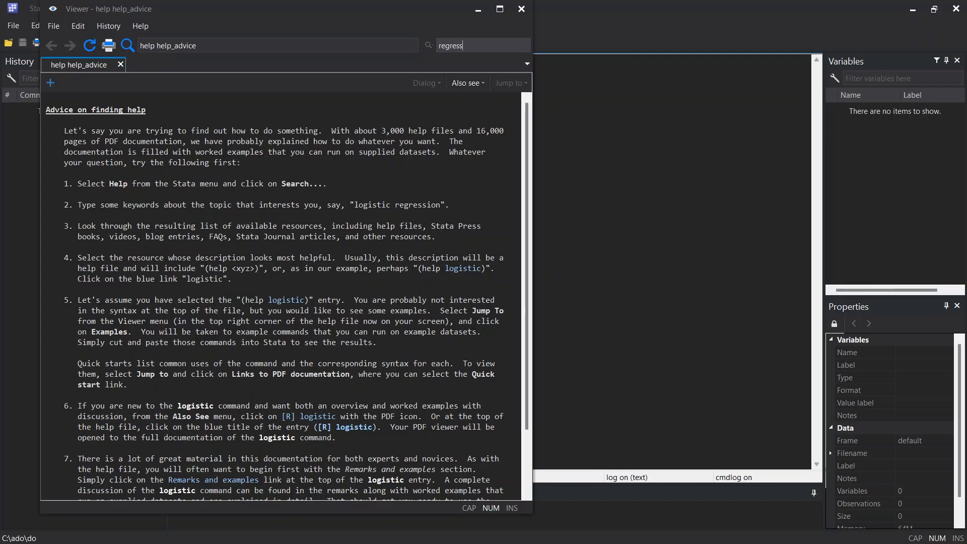
key("Return")
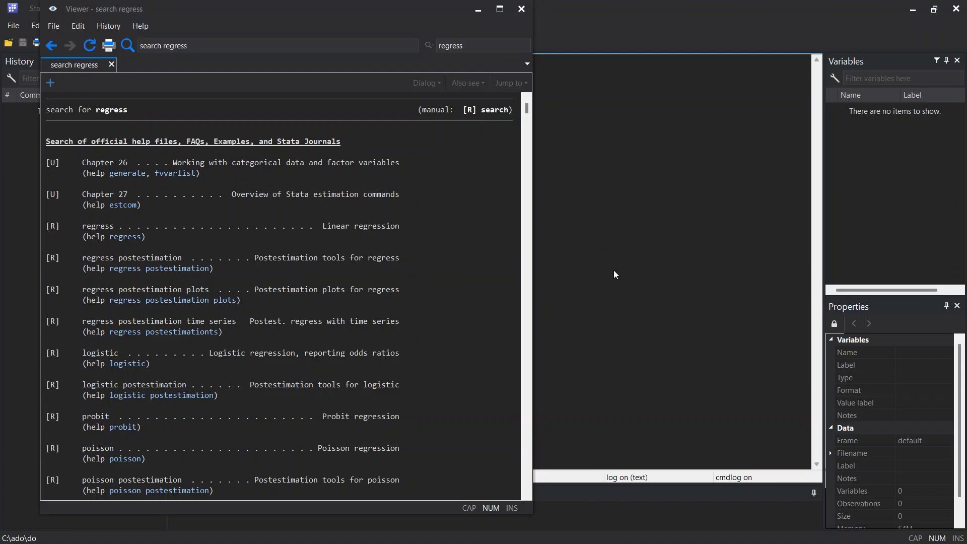
key("ctrl+w")
Run the command "help regress" to view the help entry for linear regression, and close the Viewer.
left_click(276, 498)
type("help")
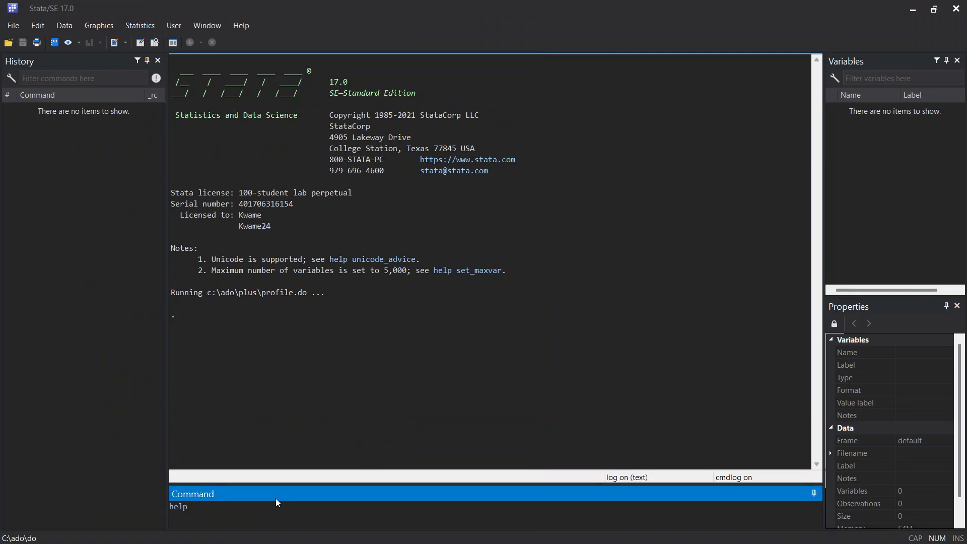
type(" regress")
key("Return")
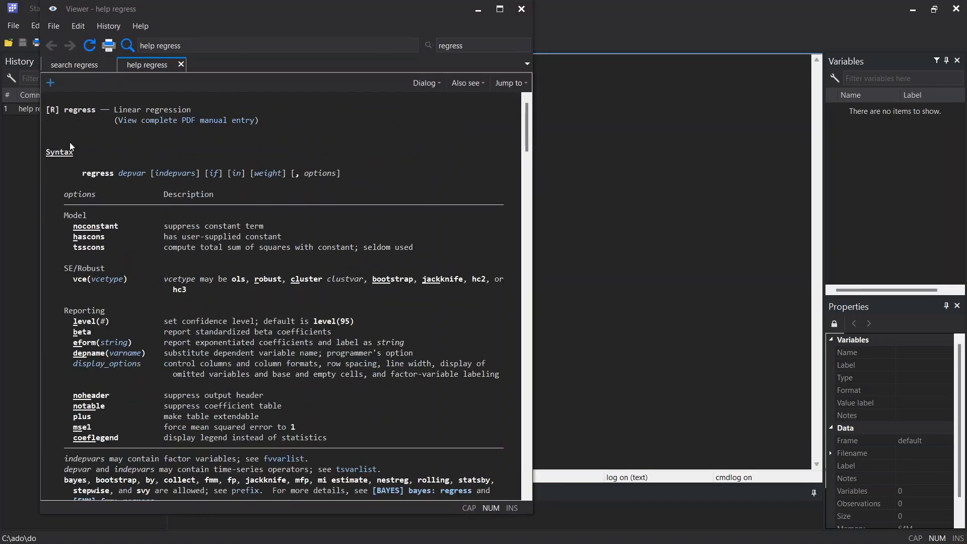
left_click(521, 10)
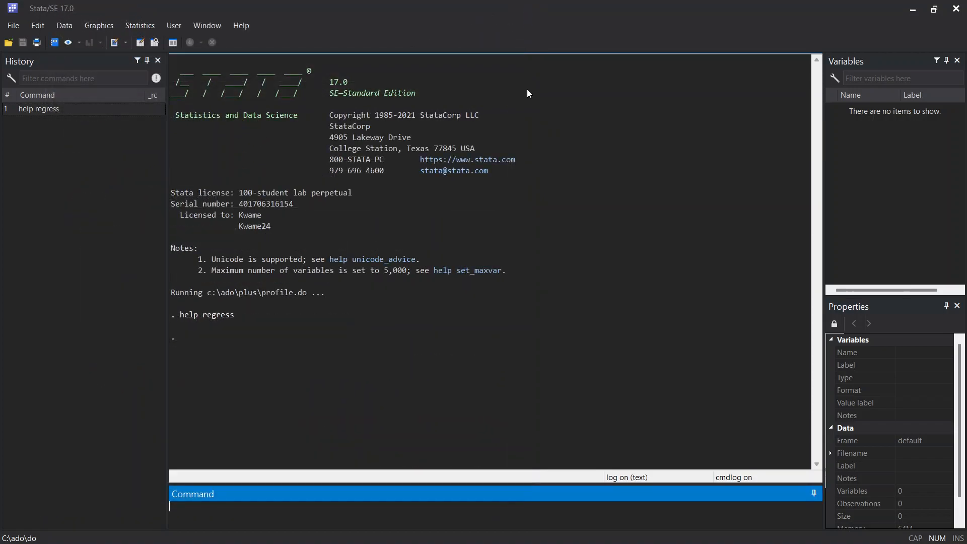
View the empty Data Editor and close it.
left_click(207, 27)
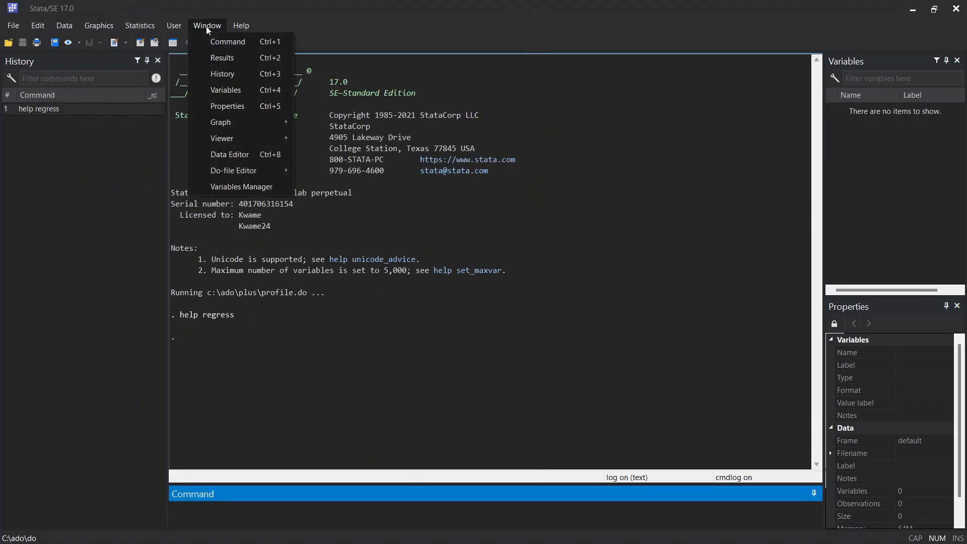
left_click(236, 155)
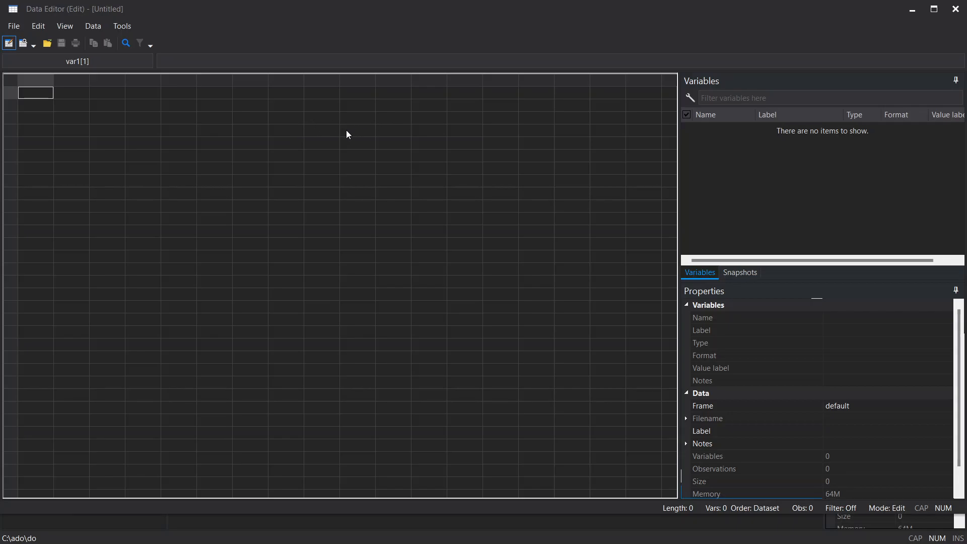
left_click(955, 9)
Create a new do-file containing the line "generate log = var1*var2".
left_click(203, 29)
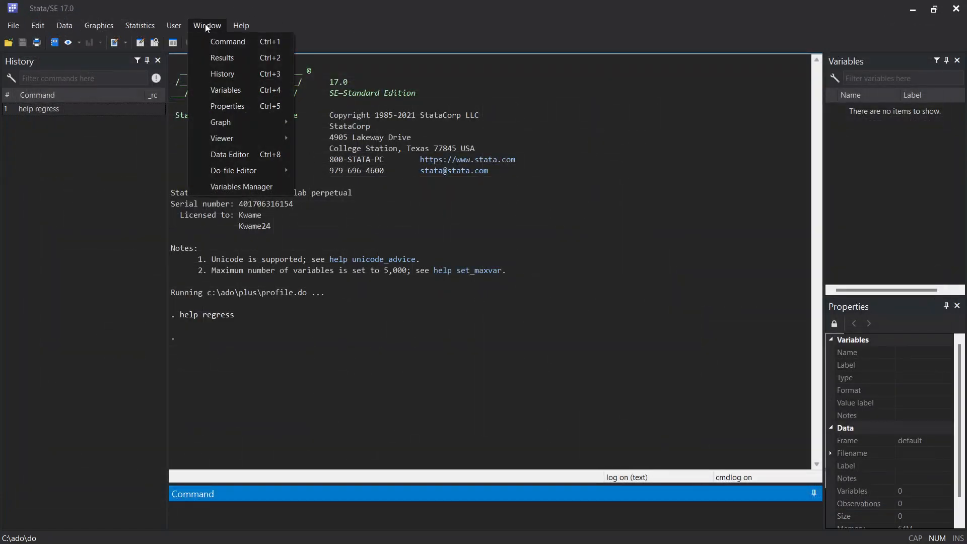
mouse_move(245, 169)
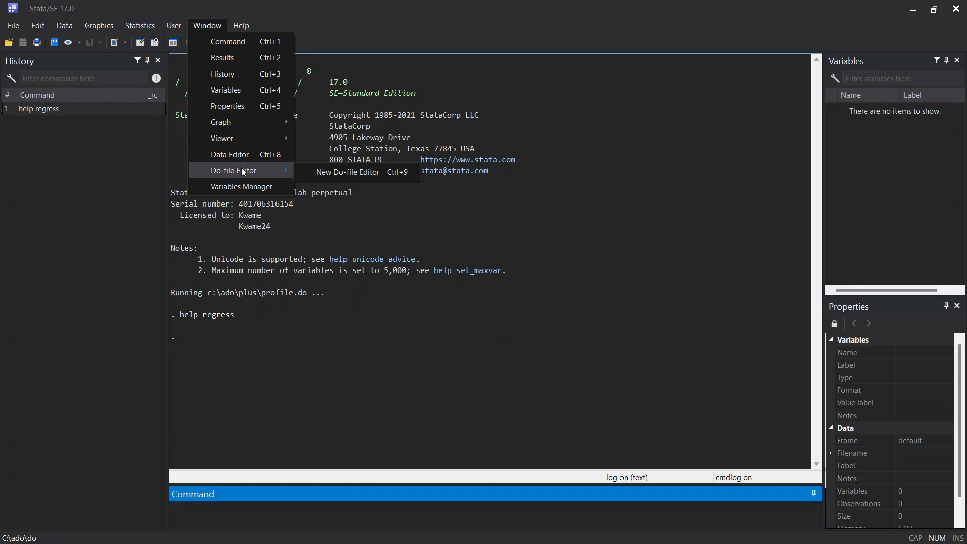
left_click(348, 172)
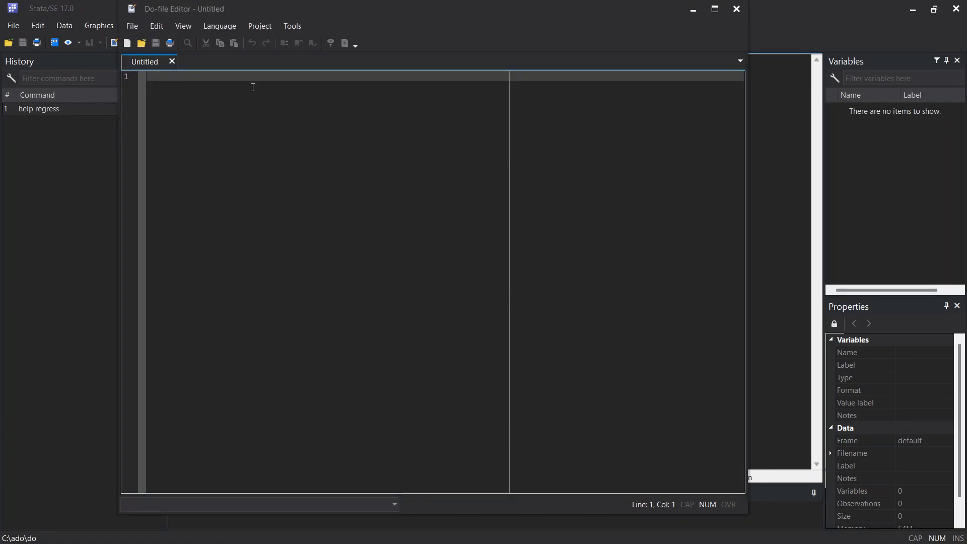
type("ge")
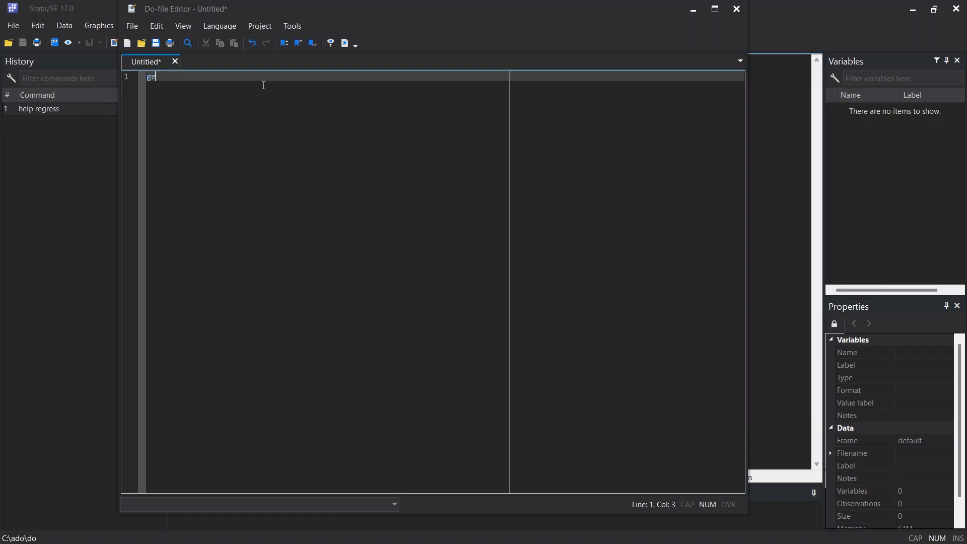
type("nerate log = var")
type("1*var2")
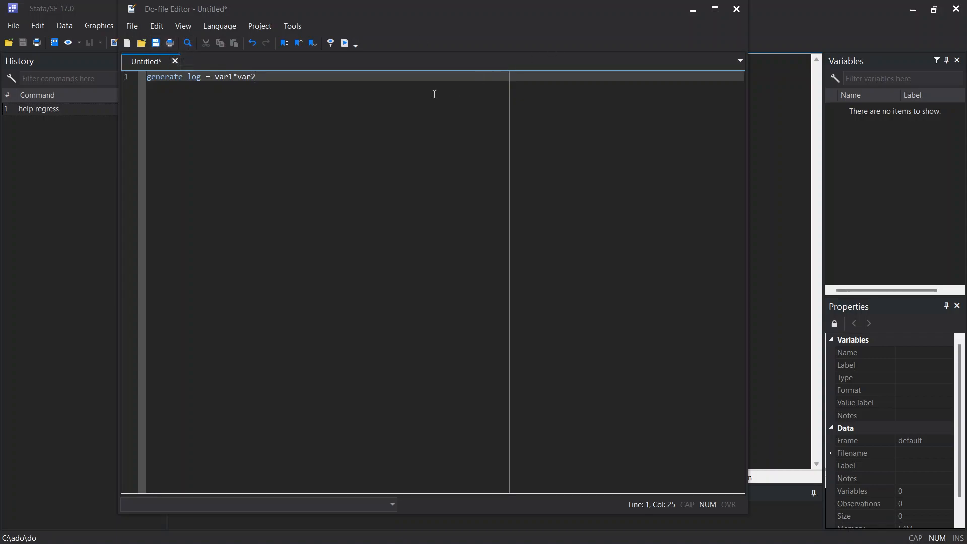
Execute the generate line from the do-file, and close the Do-file Editor without saving the changes.
left_click_drag(277, 75, 146, 76)
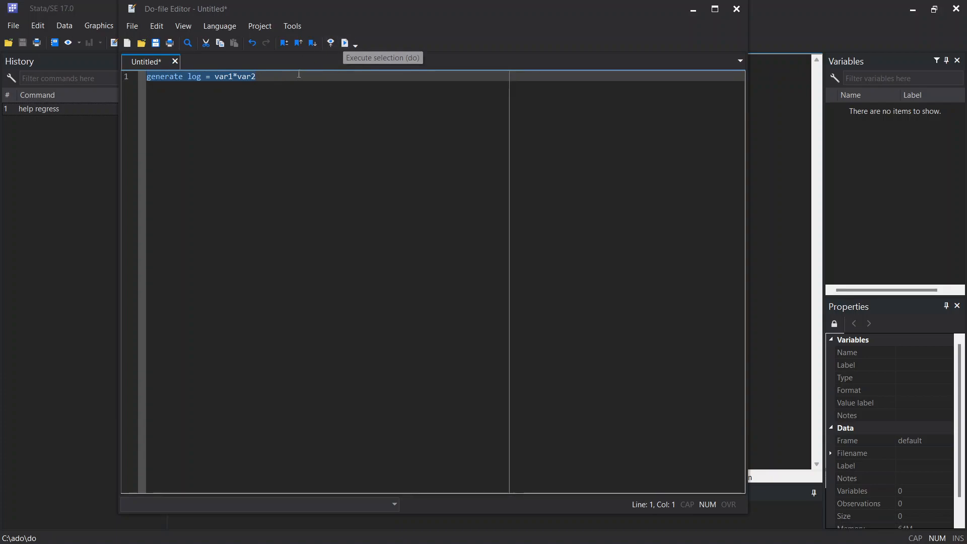
left_click(275, 77)
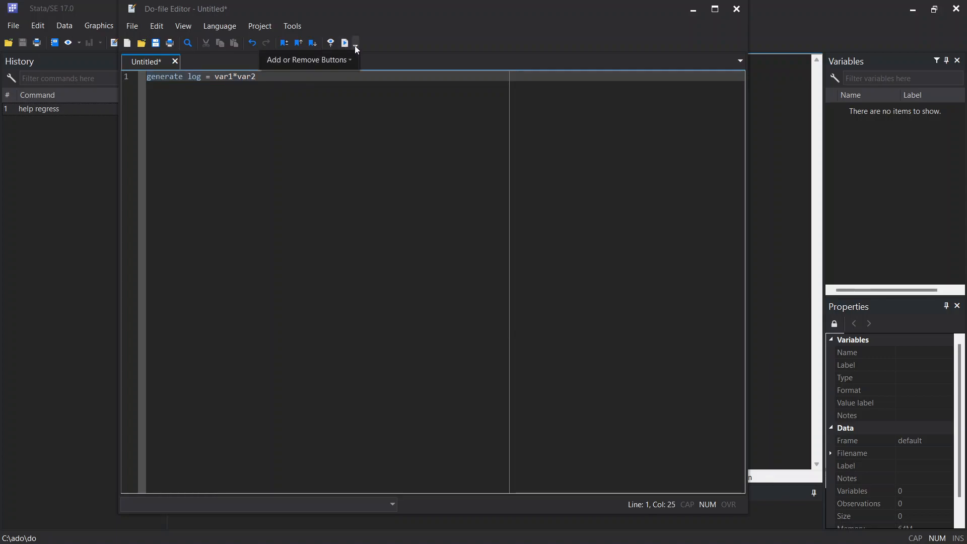
mouse_move(327, 62)
left_click(328, 117)
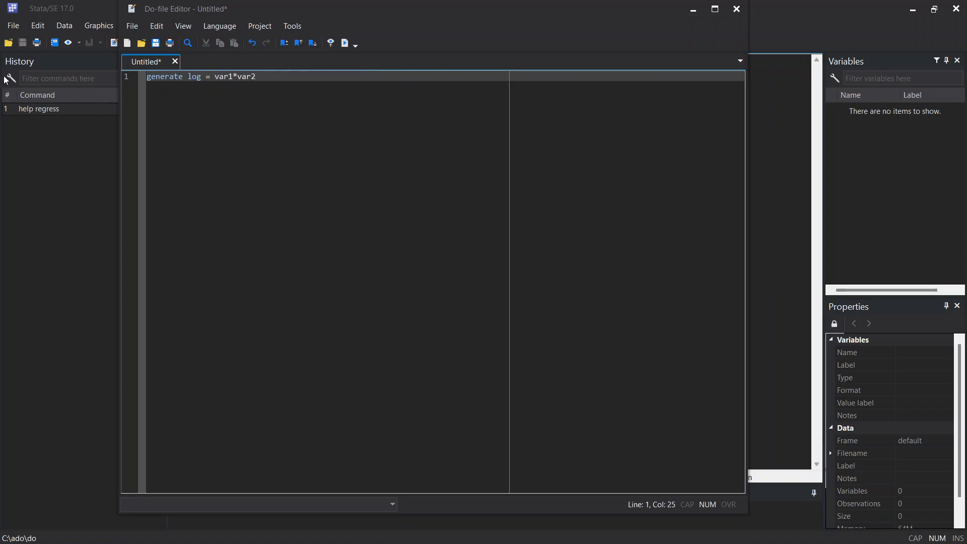
left_click(345, 42)
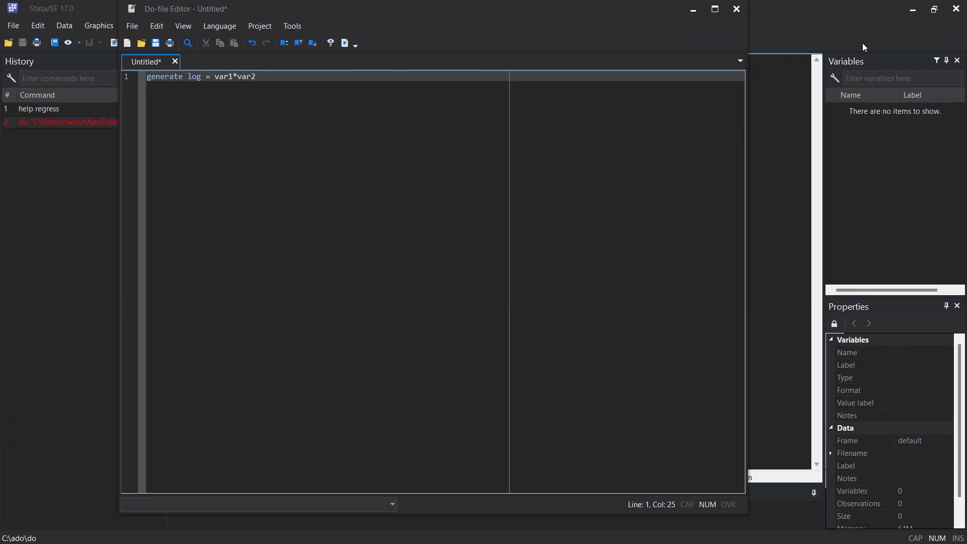
left_click(737, 10)
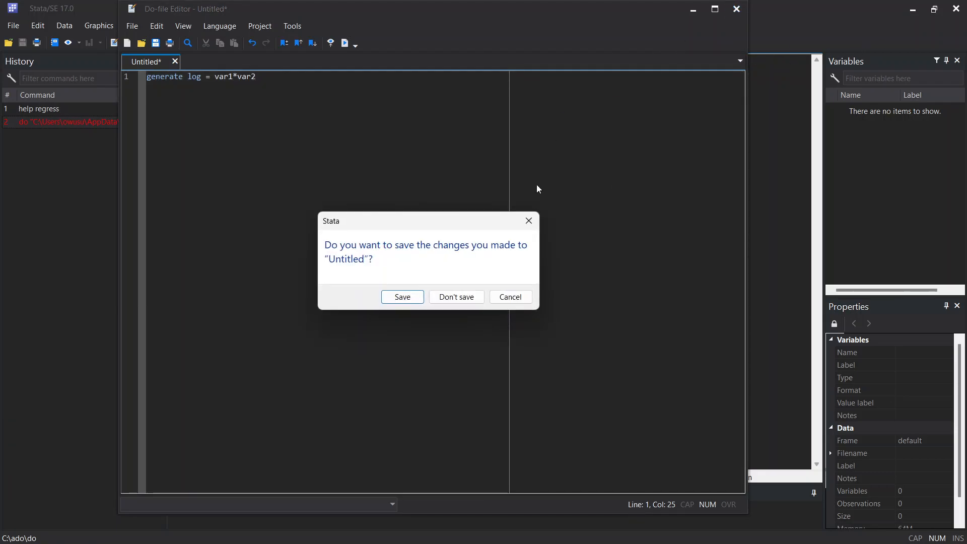
left_click(442, 298)
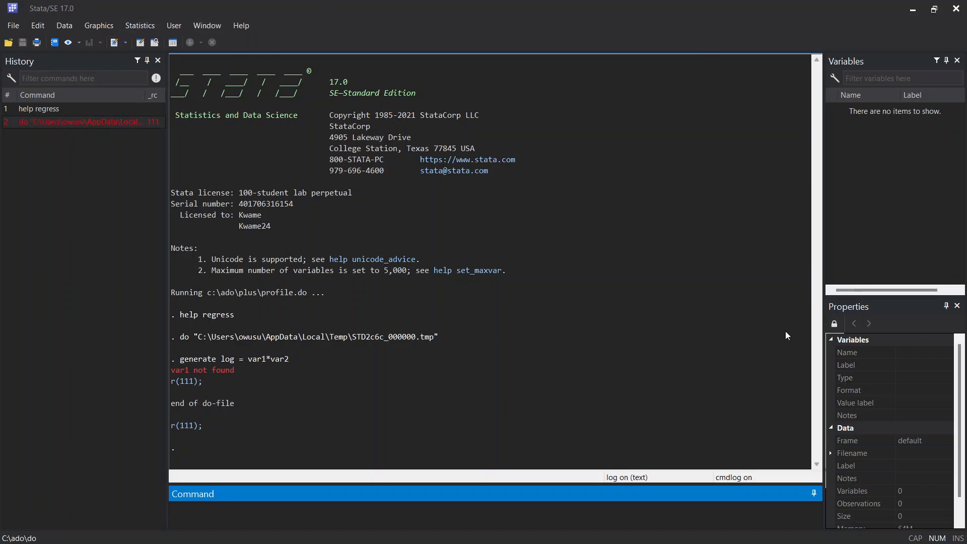
Close the Variables, Properties and History panes so that only Results and Command remain.
left_click(956, 60)
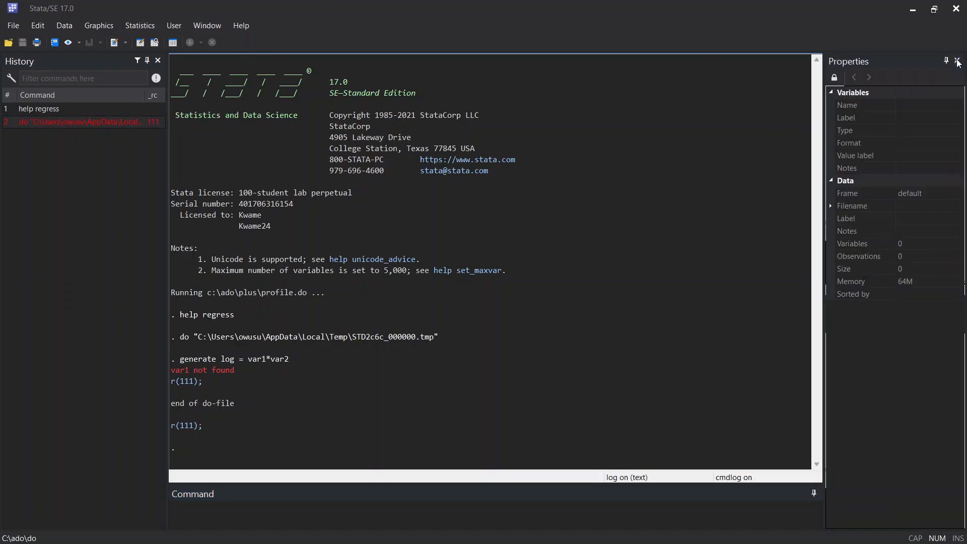
left_click(957, 61)
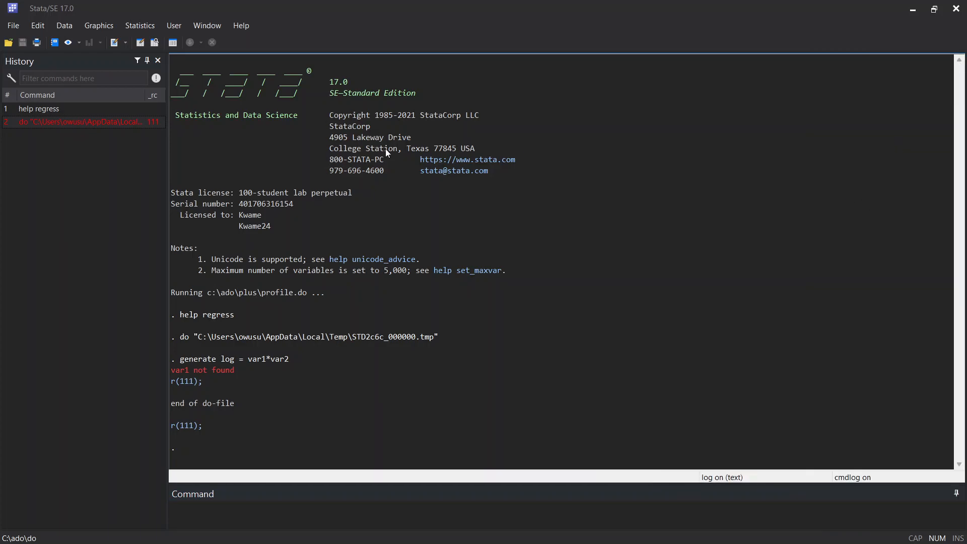
left_click(157, 61)
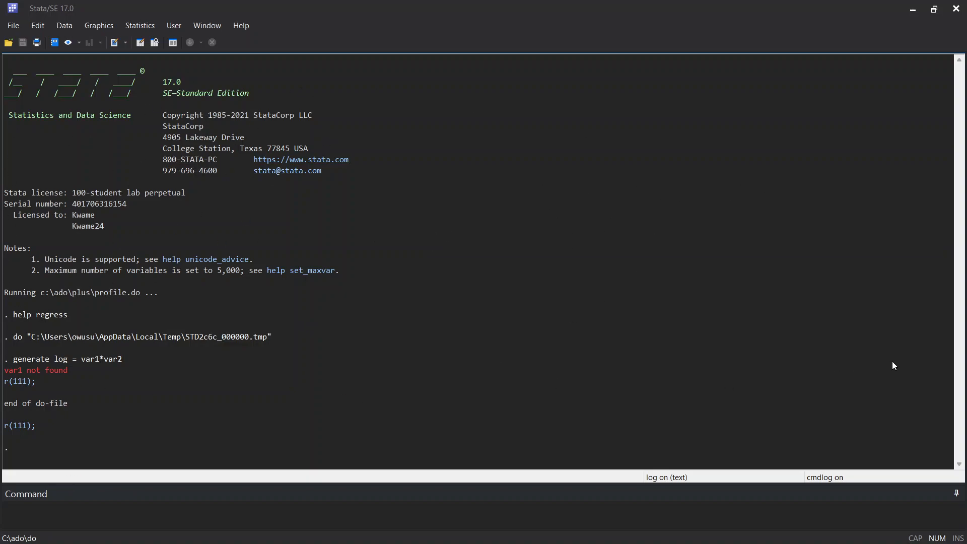
Restore the History, Variables and Properties panes to the main window.
left_click(209, 26)
left_click(208, 22)
left_click(210, 26)
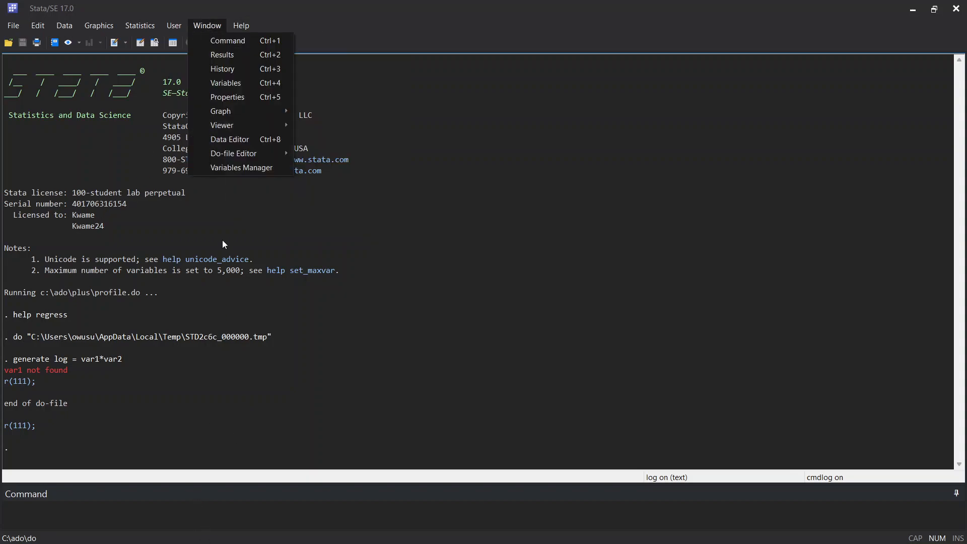
left_click(227, 68)
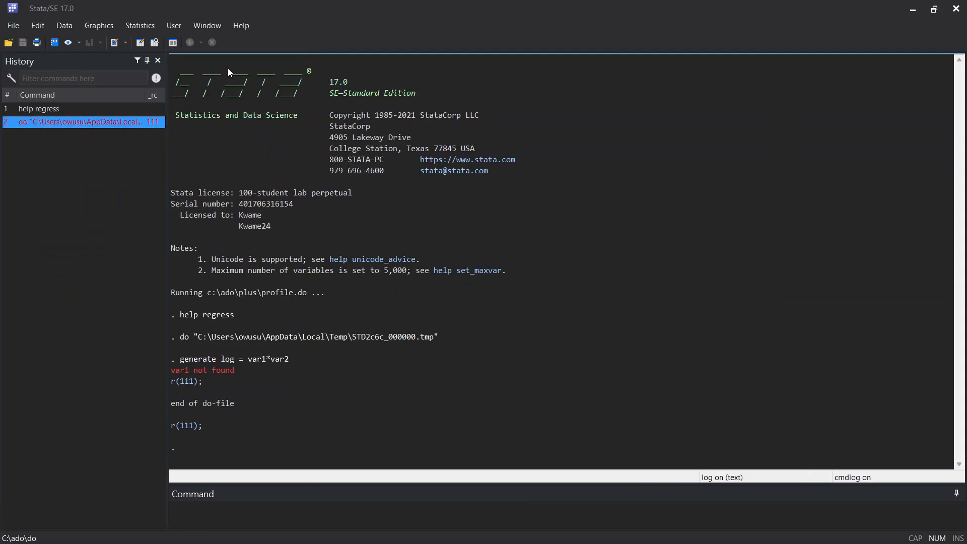
left_click(206, 26)
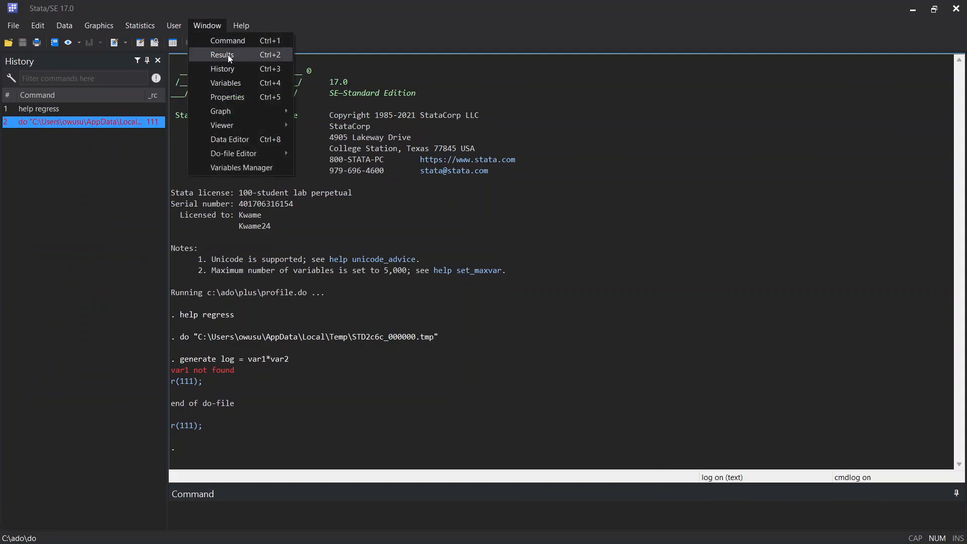
left_click(231, 84)
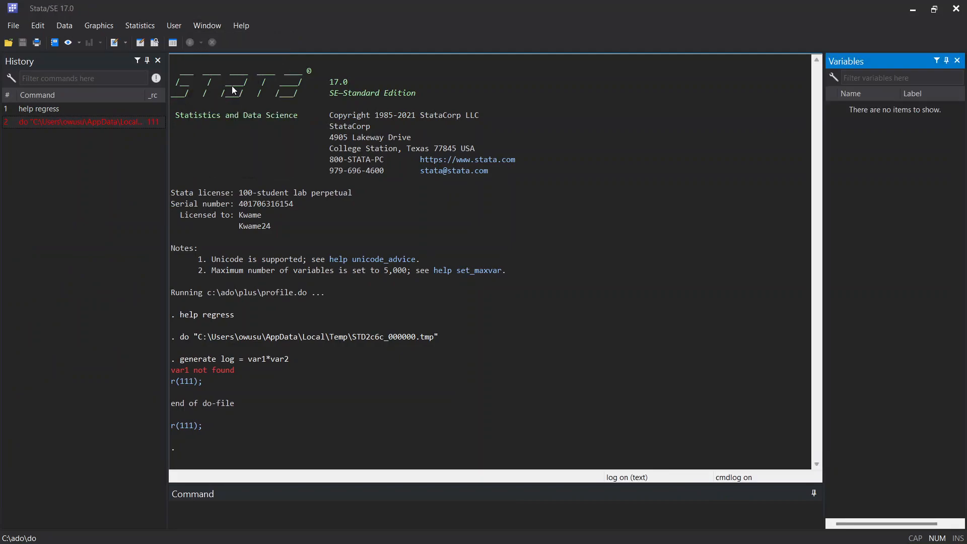
left_click(208, 26)
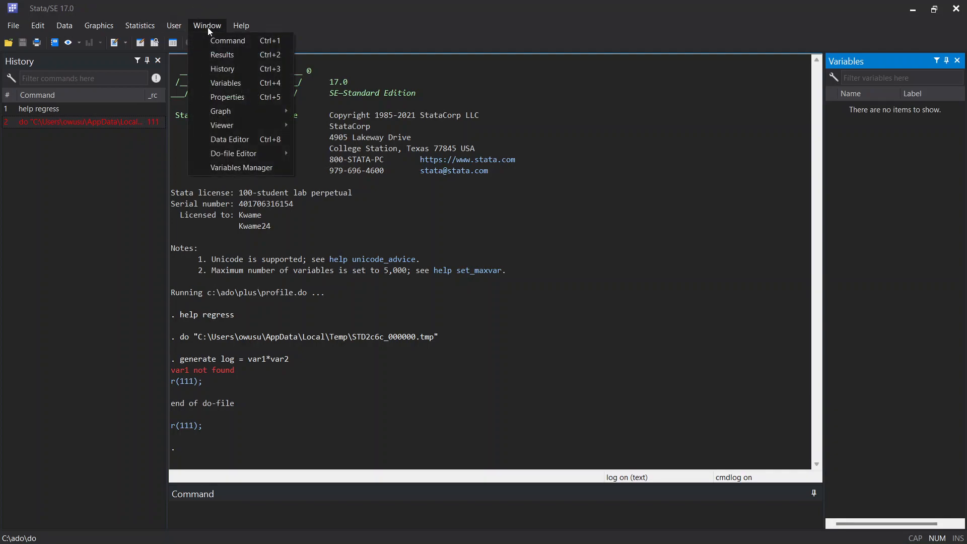
left_click(231, 98)
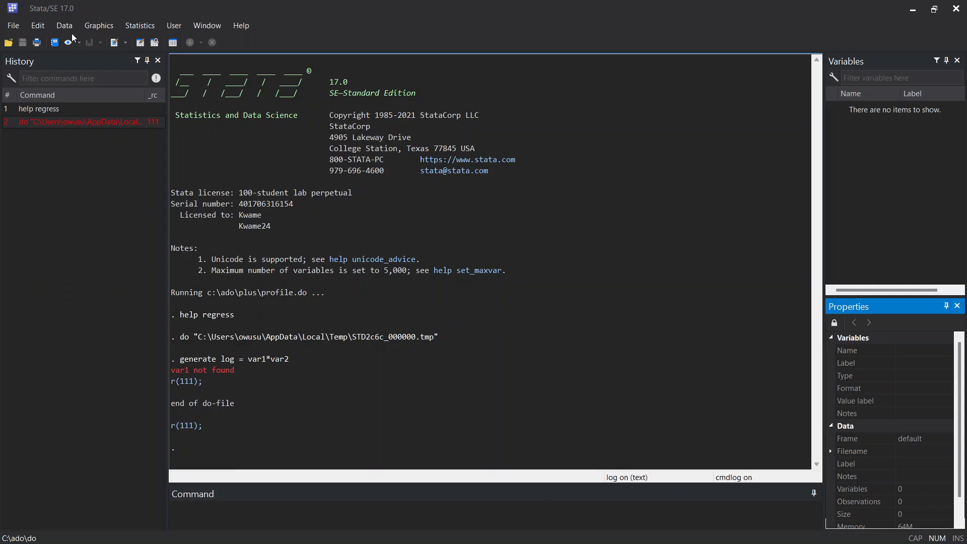
Reset the interface by loading the factory window settings preference set, and maximize the main window.
left_click(38, 28)
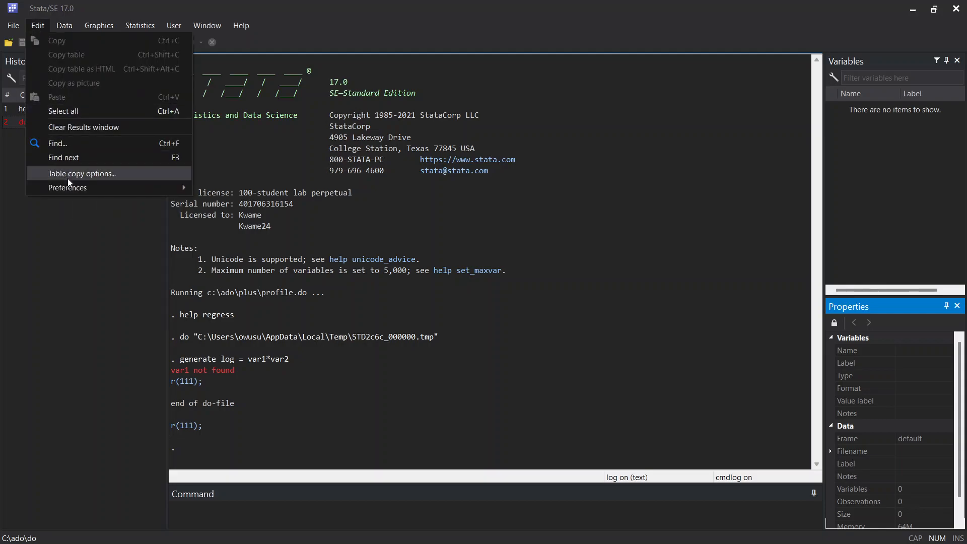
mouse_move(70, 187)
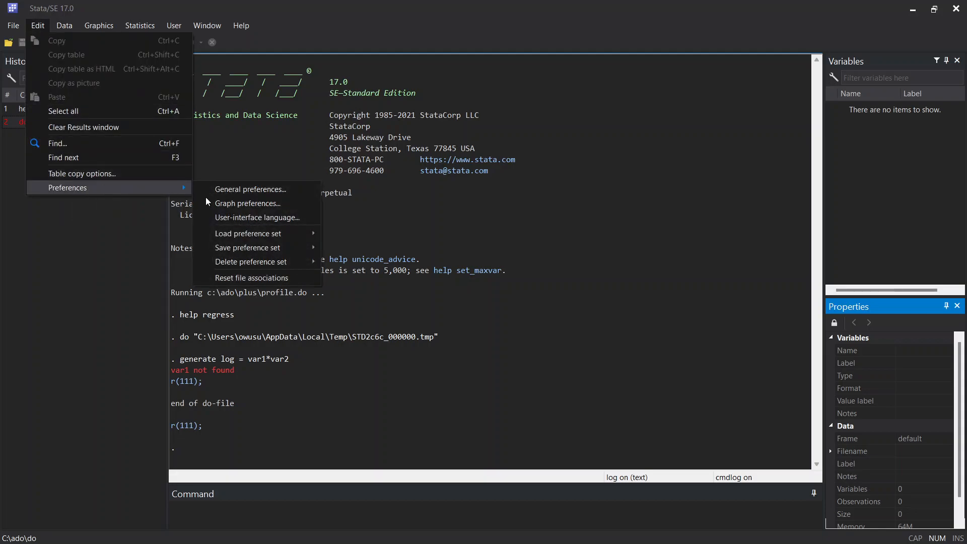
mouse_move(241, 246)
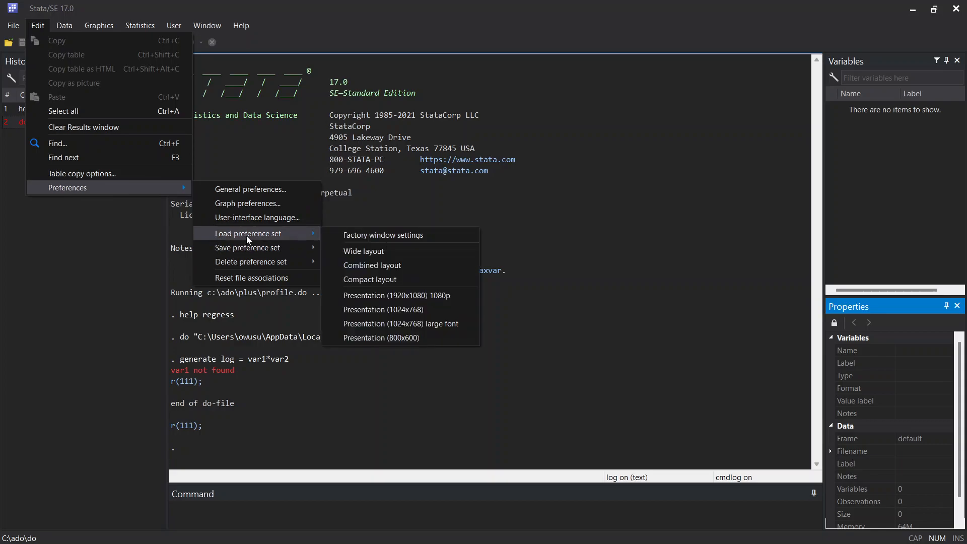
left_click(366, 236)
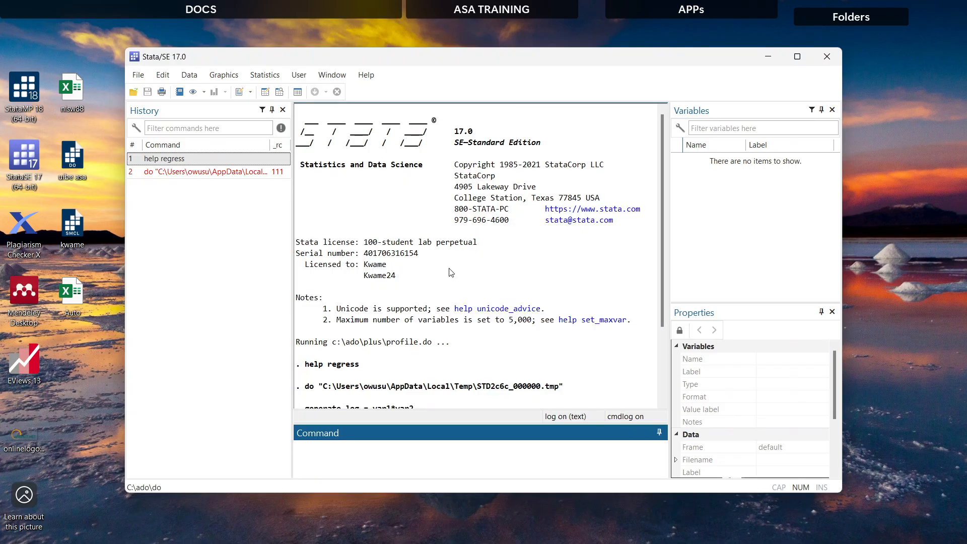
left_click(796, 56)
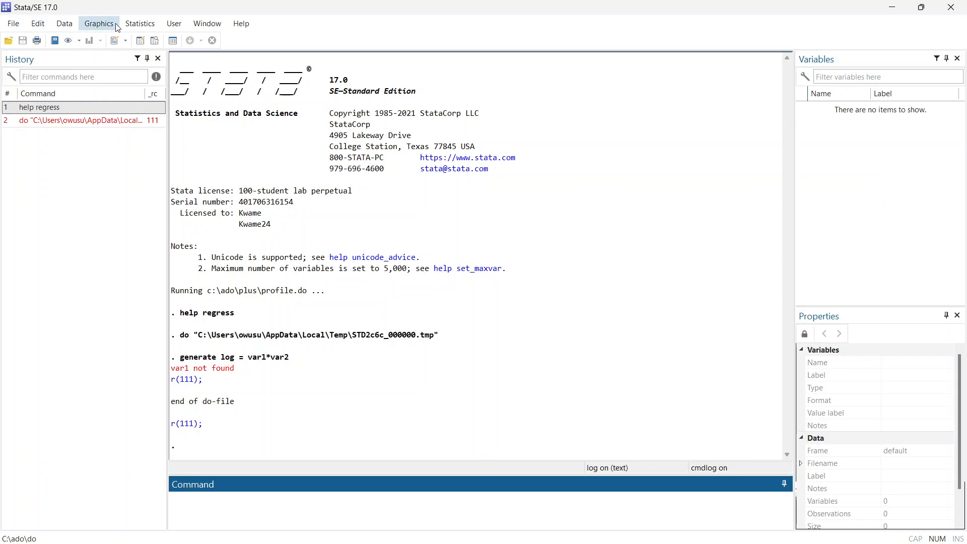
Set the overall color scheme to Dark in the general preferences.
left_click(37, 24)
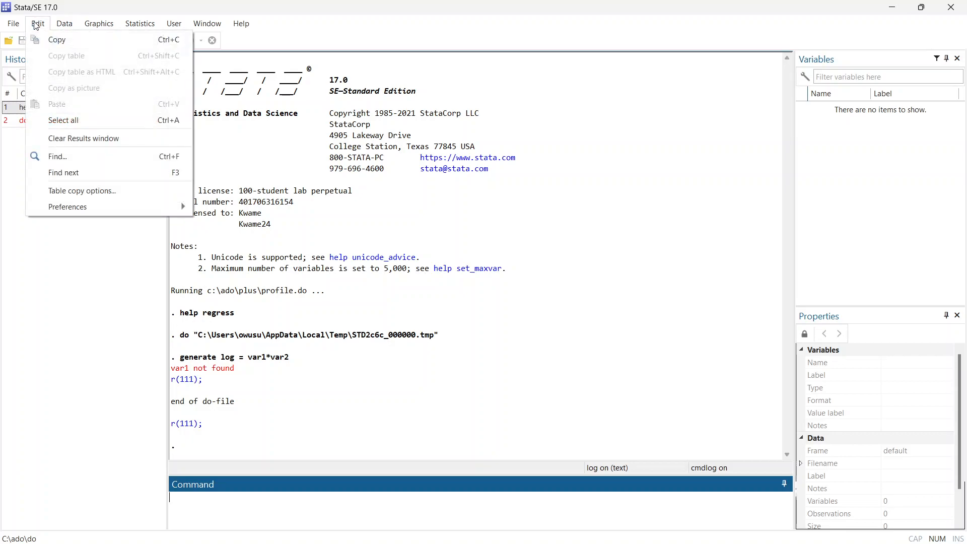
mouse_move(71, 208)
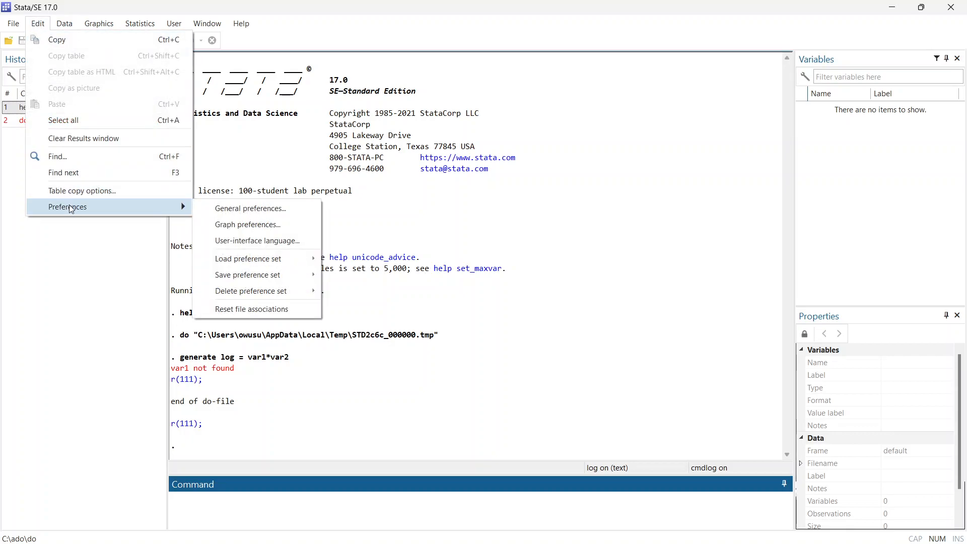
left_click(243, 210)
left_click(487, 154)
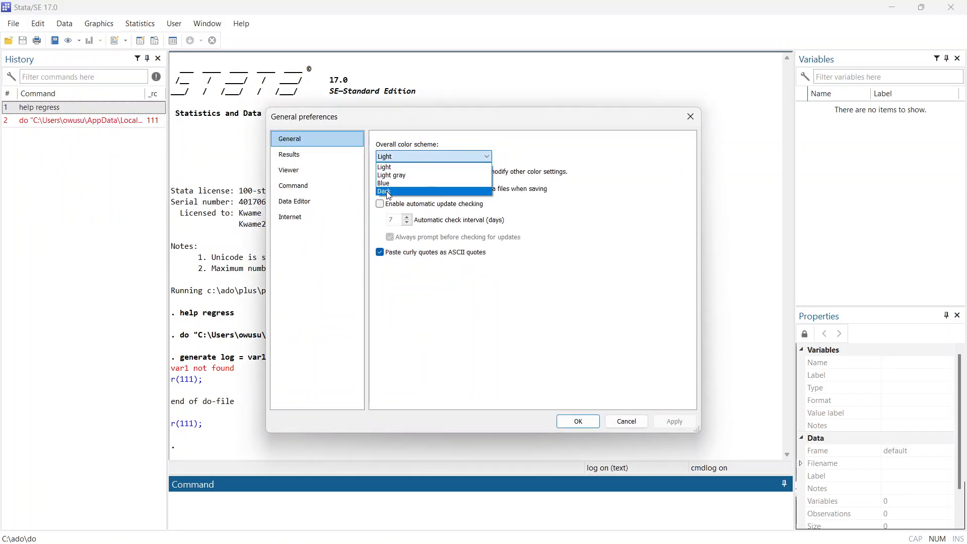
left_click(389, 192)
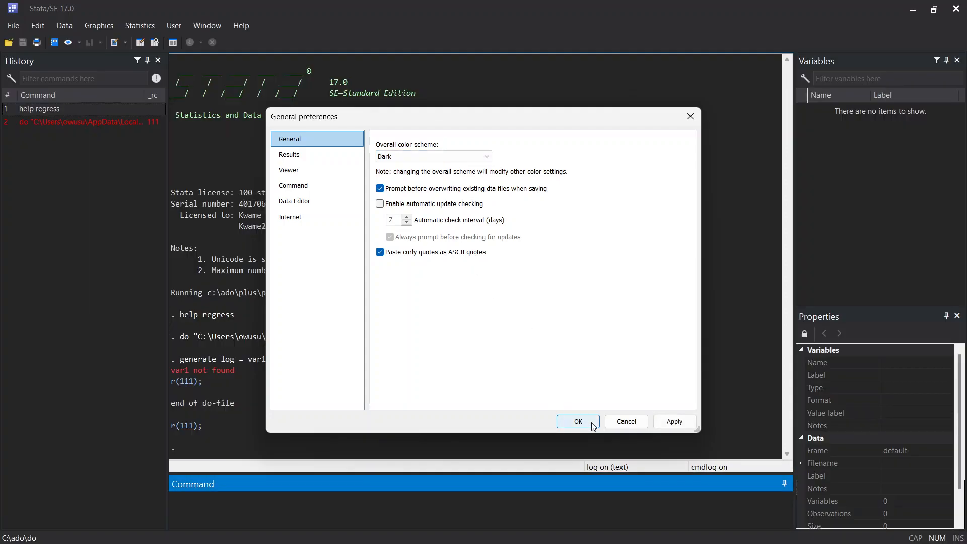
left_click(578, 421)
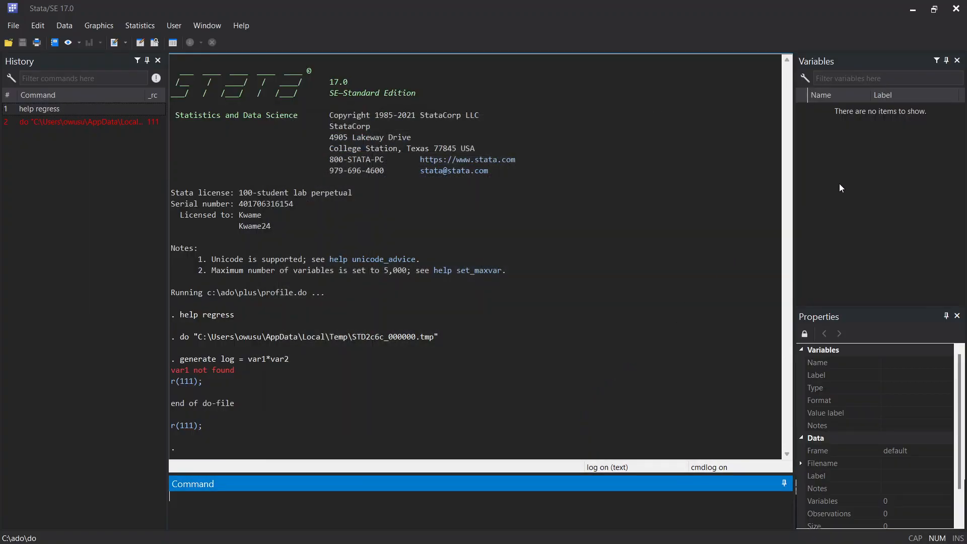
Close the Variables and Properties panes, and restore the default layout by loading the factory window settings.
left_click(957, 60)
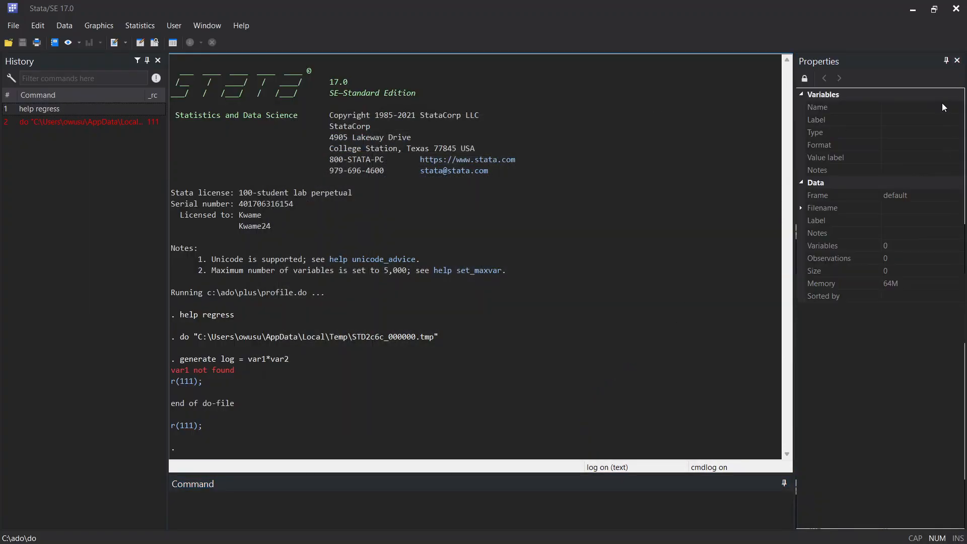
left_click(957, 60)
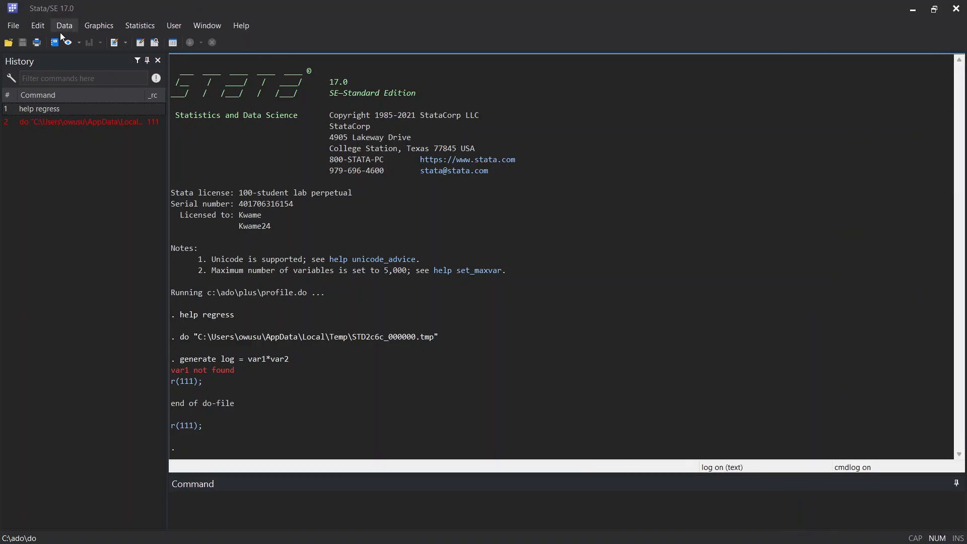
left_click(38, 26)
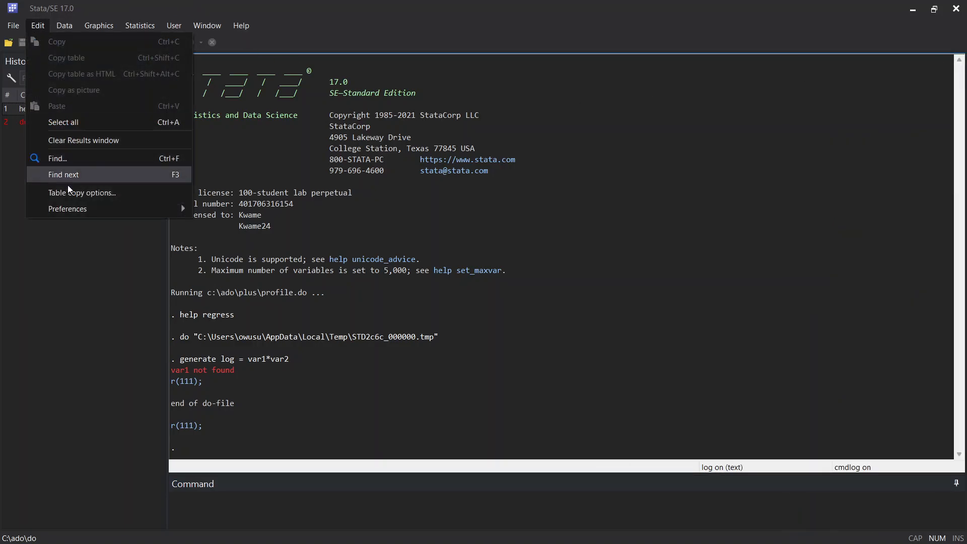
mouse_move(77, 210)
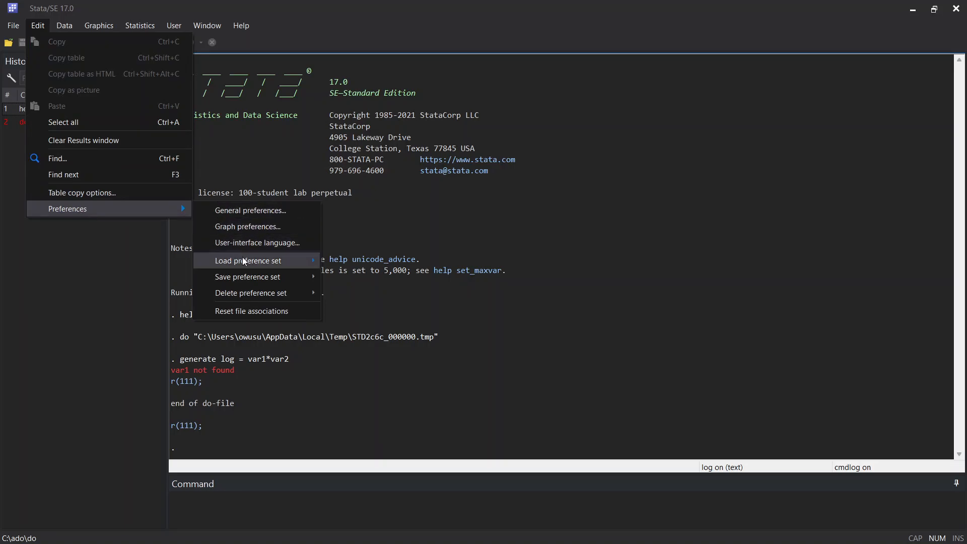
mouse_move(256, 265)
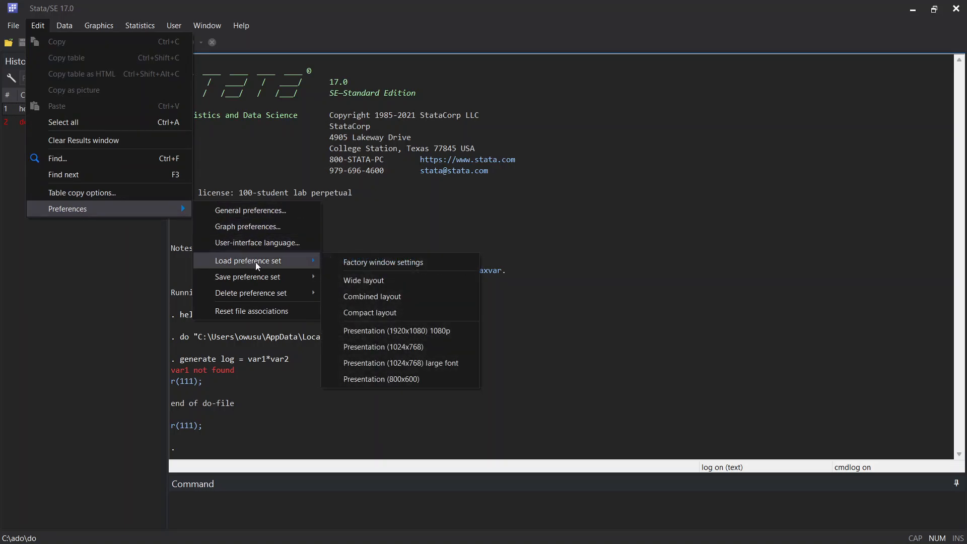
left_click(379, 263)
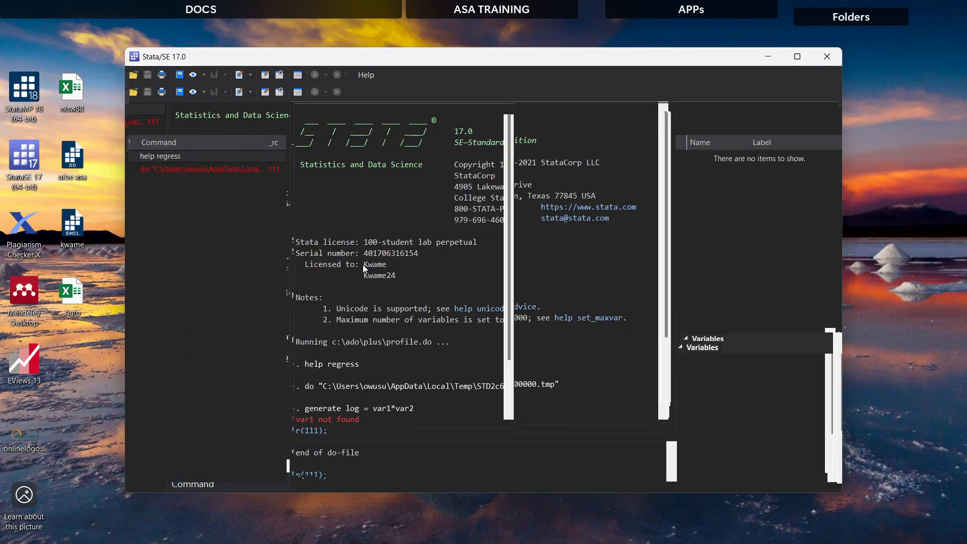